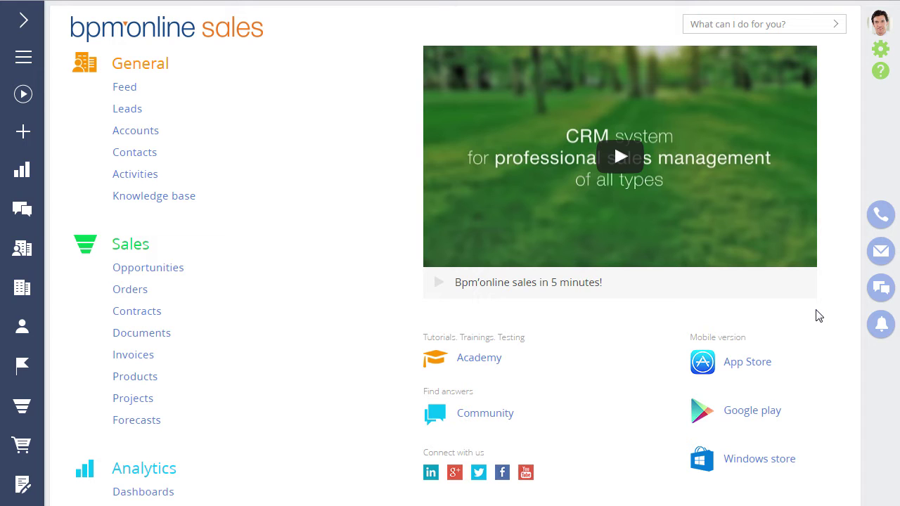
Open the email communication area and start adding a new email account.
{"action": "left_click", "coordinate": [879, 253]}
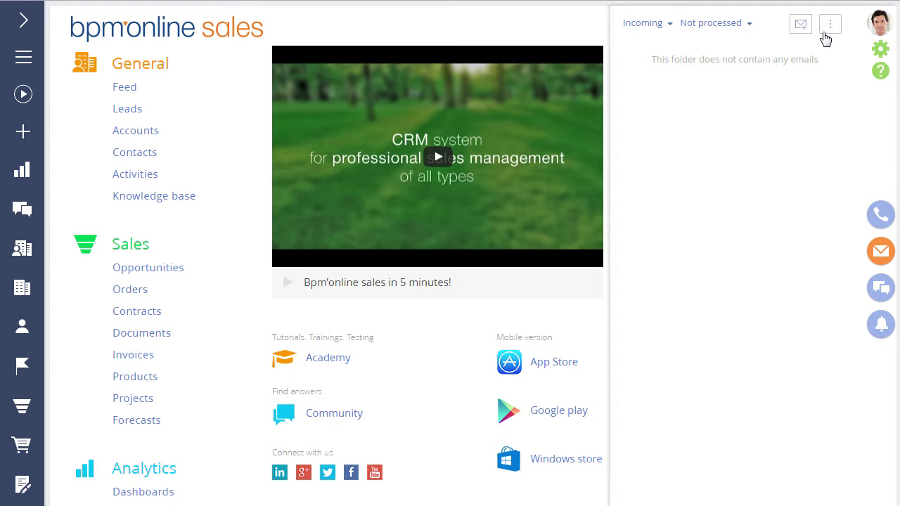
{"action": "left_click", "coordinate": [830, 24]}
{"action": "left_click", "coordinate": [823, 52]}
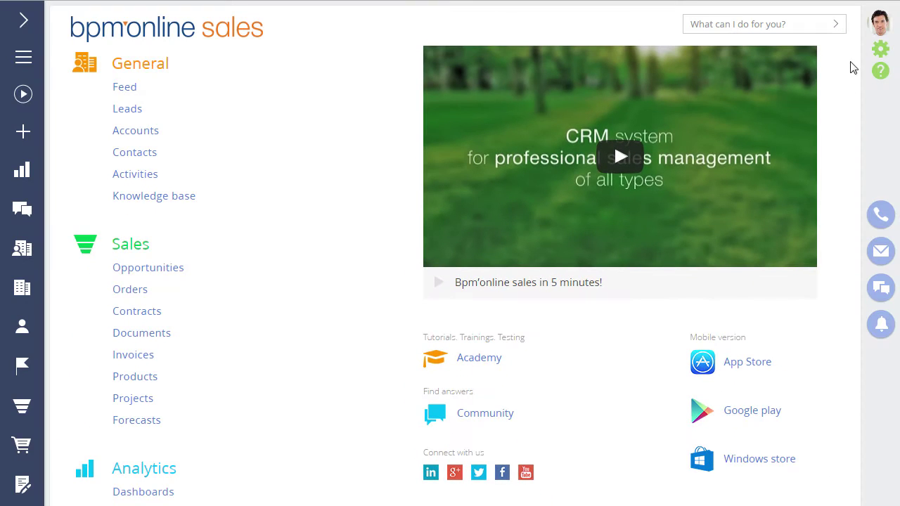
Open the email accounts settings from the user profile.
{"action": "left_click", "coordinate": [872, 32]}
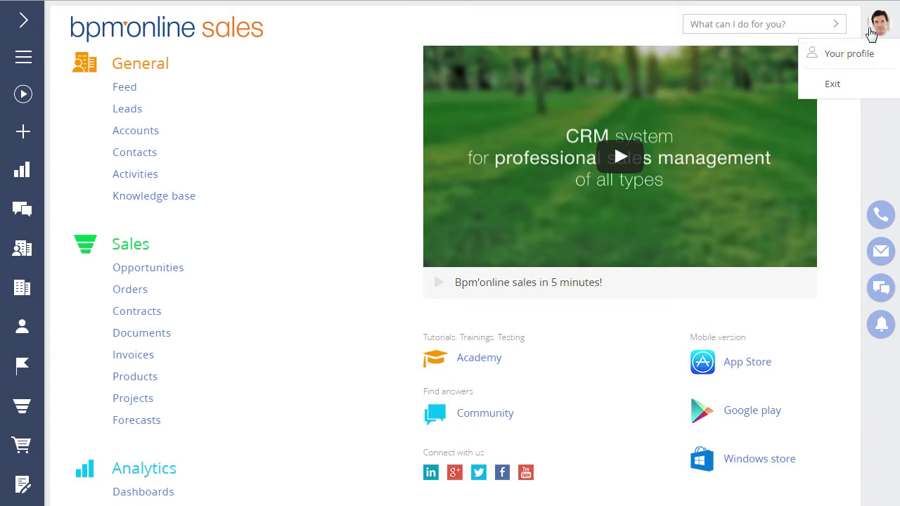
{"action": "left_click", "coordinate": [834, 59]}
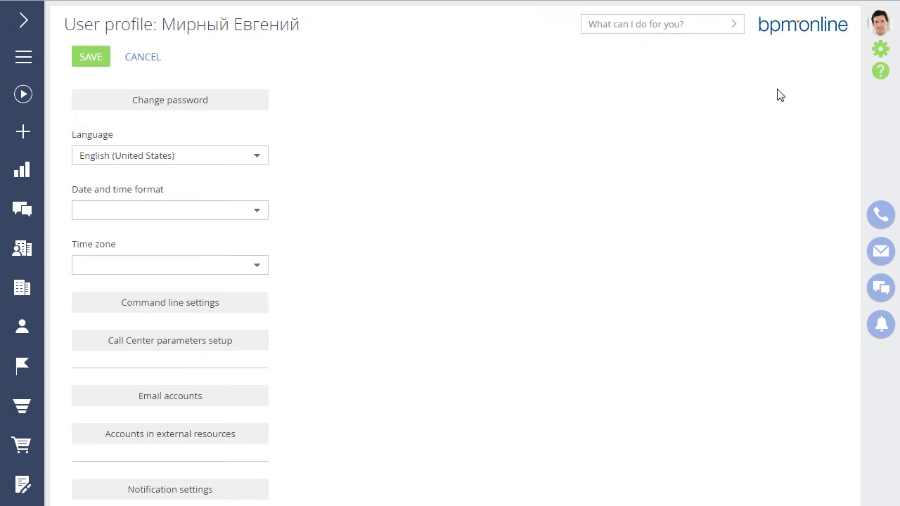
{"action": "left_click", "coordinate": [228, 395]}
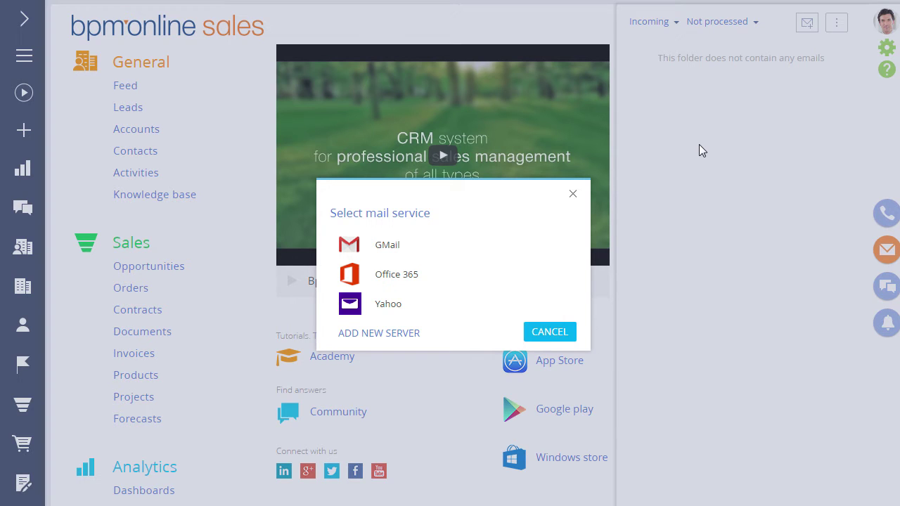
Choose GMail as the mail service and sign in with the mailbox's email address and account password.
{"action": "left_click", "coordinate": [493, 244]}
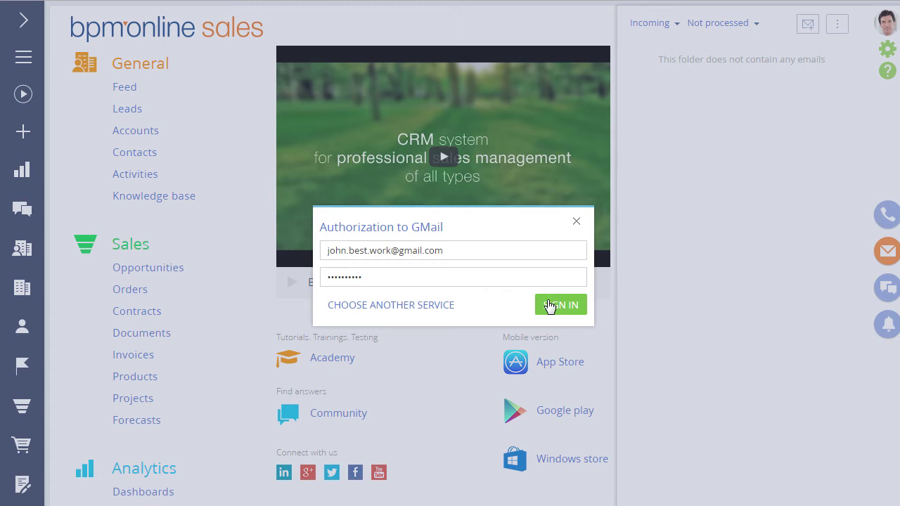
{"action": "left_click", "coordinate": [550, 307]}
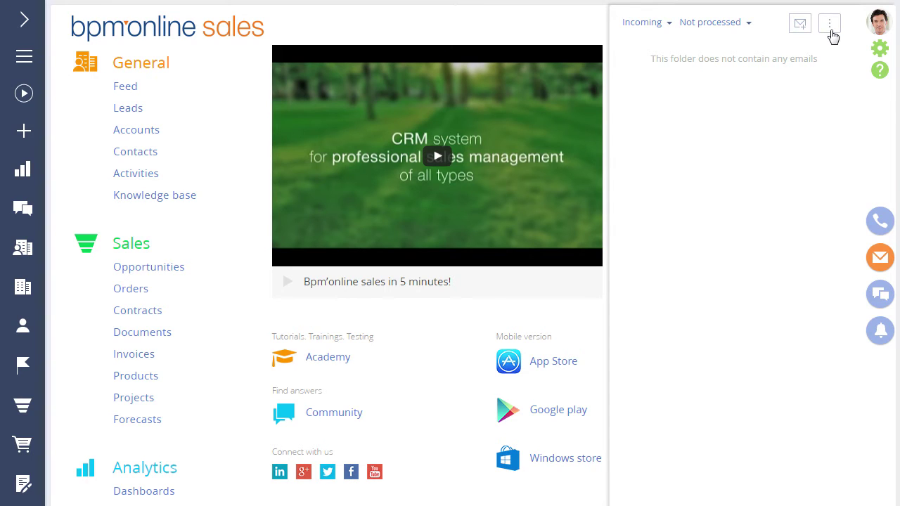
In the added GMail mailbox's settings, enable sending emails, use by default, shared access, email receiving and automatic download of new emails.
{"action": "left_click", "coordinate": [830, 32]}
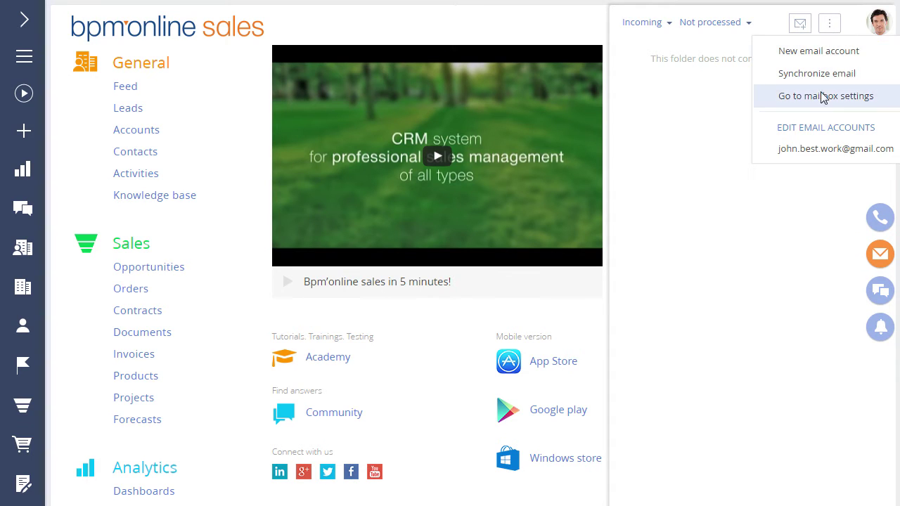
{"action": "left_click", "coordinate": [816, 149]}
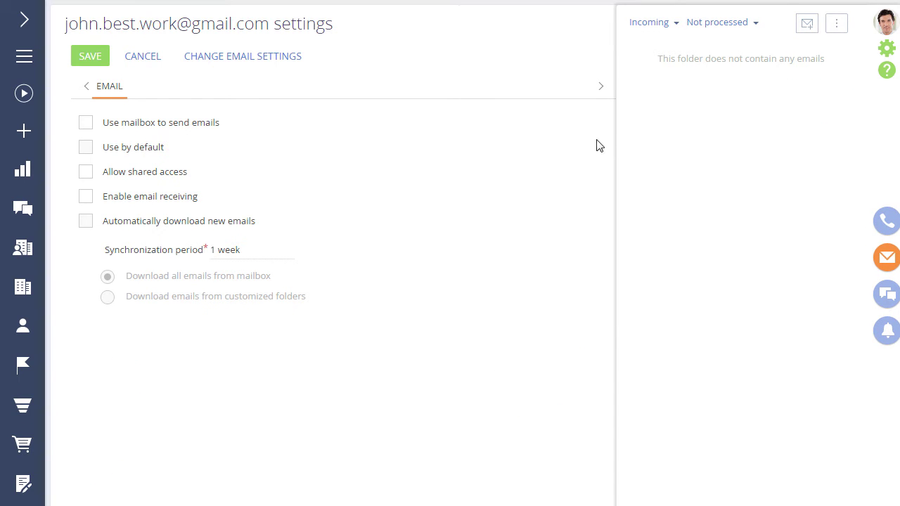
{"action": "left_click", "coordinate": [86, 124]}
{"action": "left_click", "coordinate": [85, 149]}
{"action": "left_click", "coordinate": [83, 177]}
{"action": "left_click", "coordinate": [85, 200]}
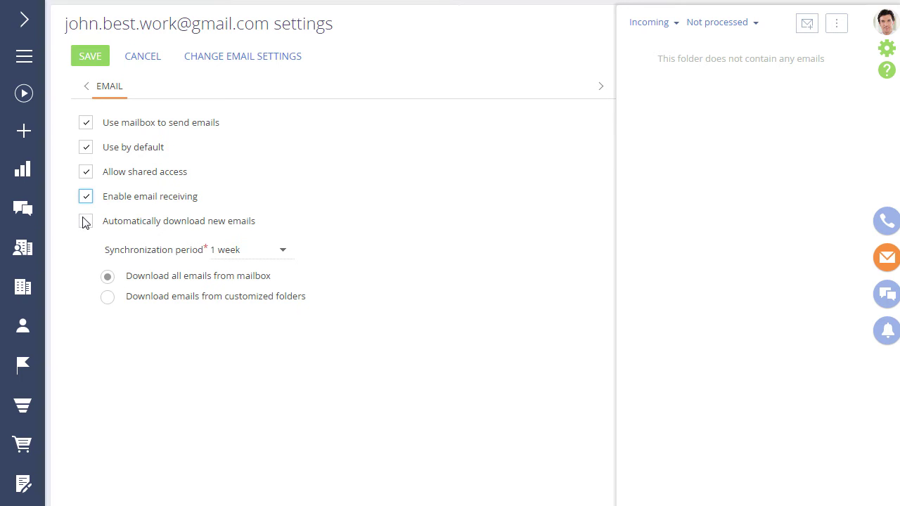
{"action": "left_click", "coordinate": [85, 222]}
Set the synchronization period to 2 weeks and download emails only from the customized folders Inbox and Sent Mail.
{"action": "left_click", "coordinate": [282, 252]}
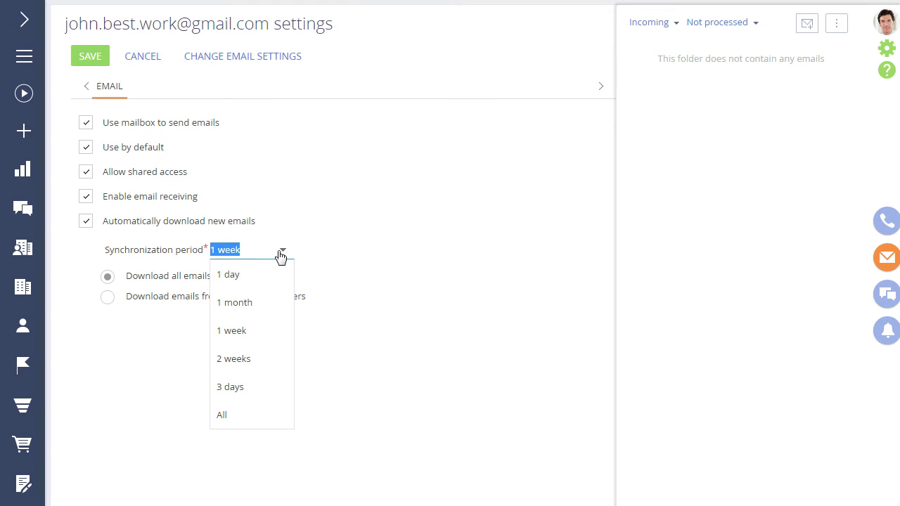
{"action": "left_click", "coordinate": [272, 358]}
{"action": "left_click", "coordinate": [107, 297]}
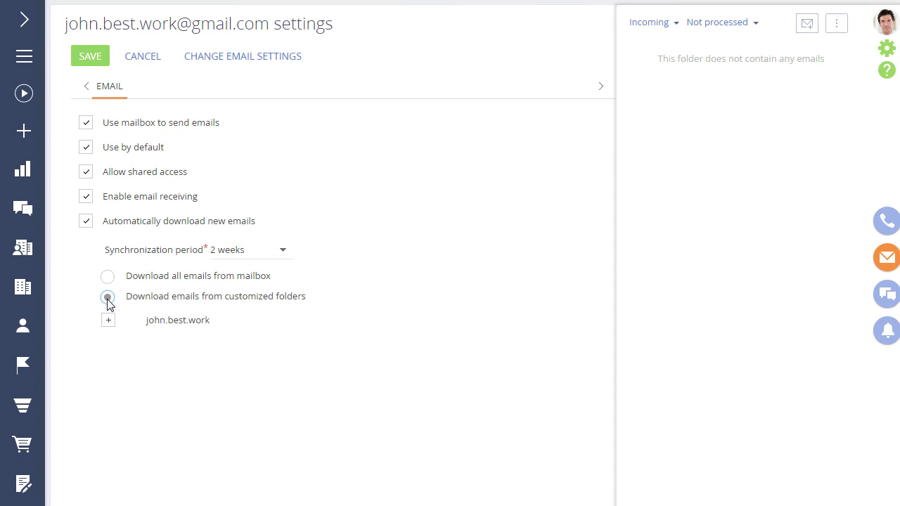
{"action": "left_click", "coordinate": [108, 321]}
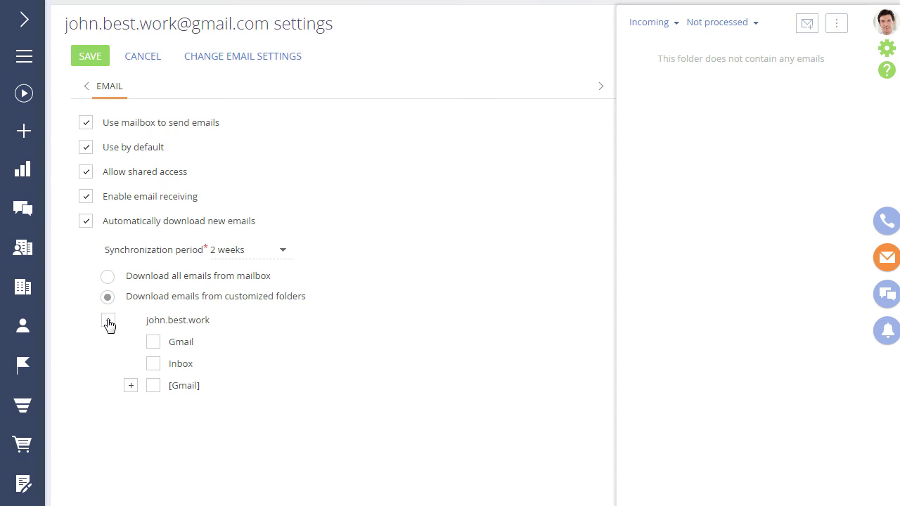
{"action": "left_click", "coordinate": [153, 364]}
{"action": "left_click", "coordinate": [130, 386]}
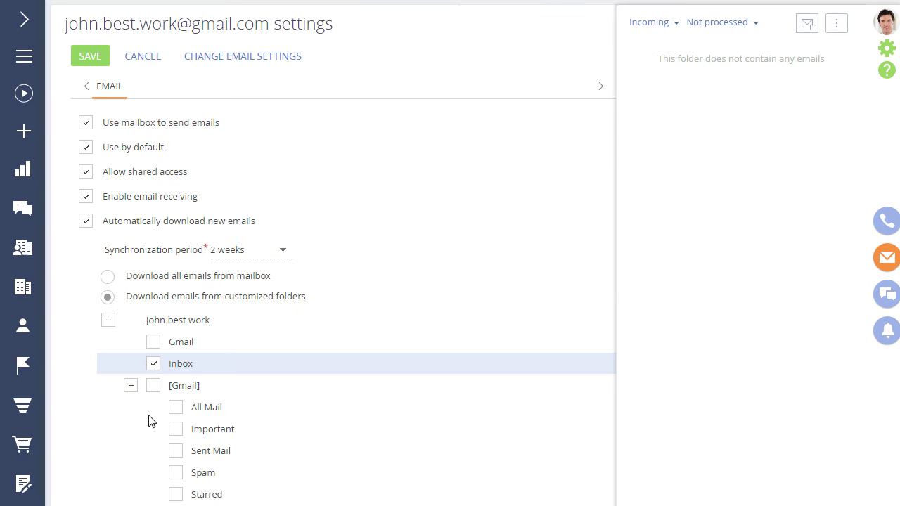
{"action": "left_click", "coordinate": [175, 452]}
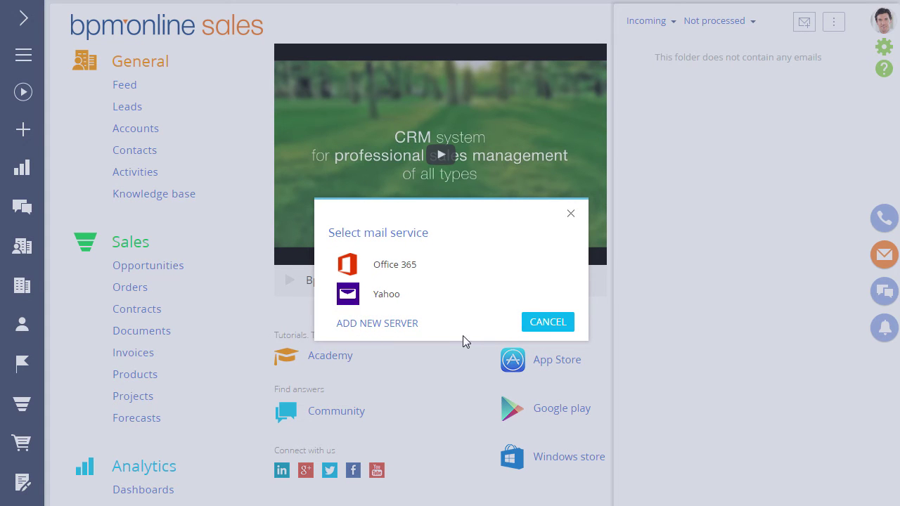
Add a new IMAP / SMTP email provider and name it GMail.
{"action": "left_click", "coordinate": [419, 325]}
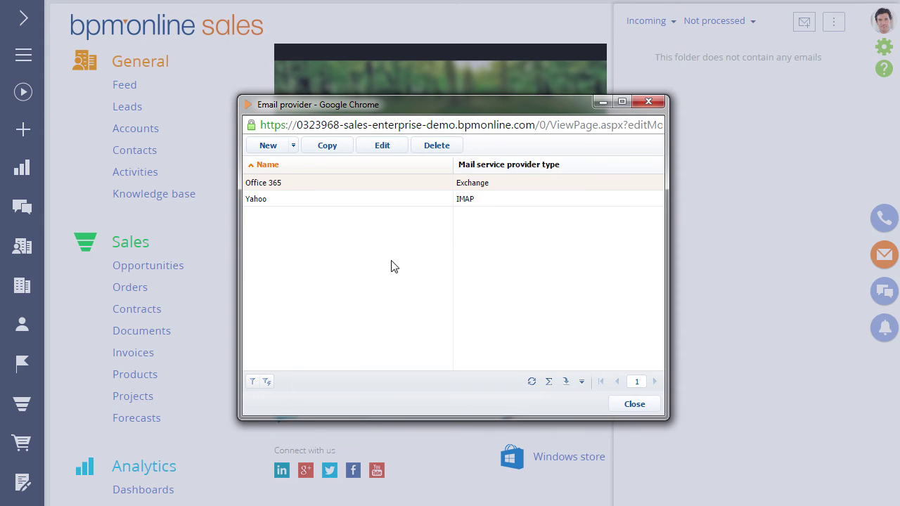
{"action": "left_click", "coordinate": [298, 152]}
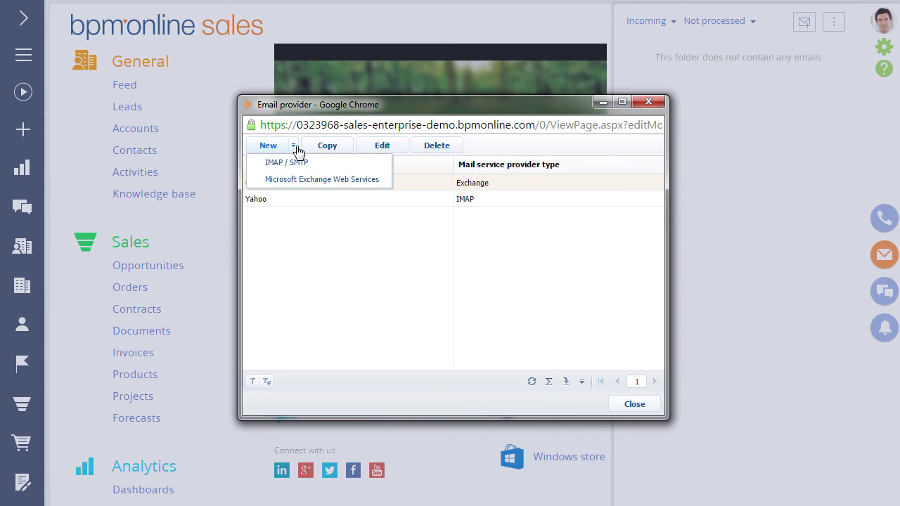
{"action": "left_click", "coordinate": [295, 164]}
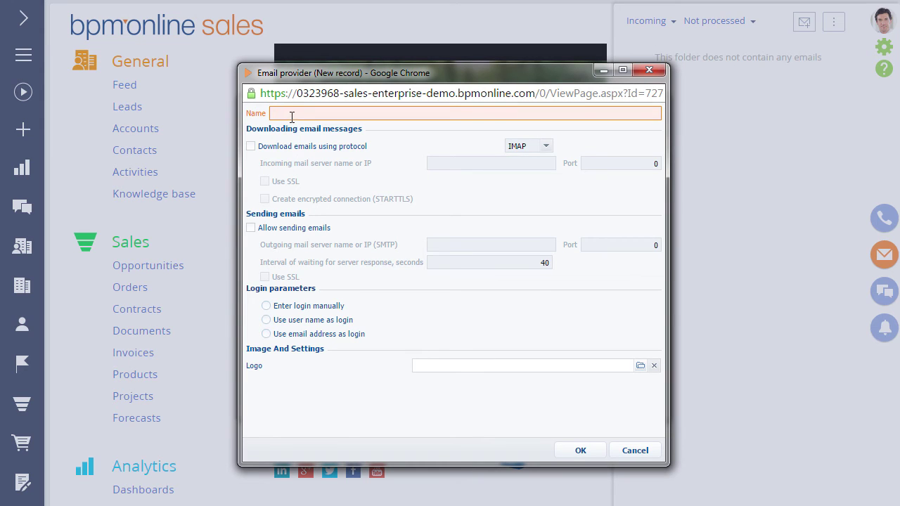
{"action": "type", "text": "GMail"}
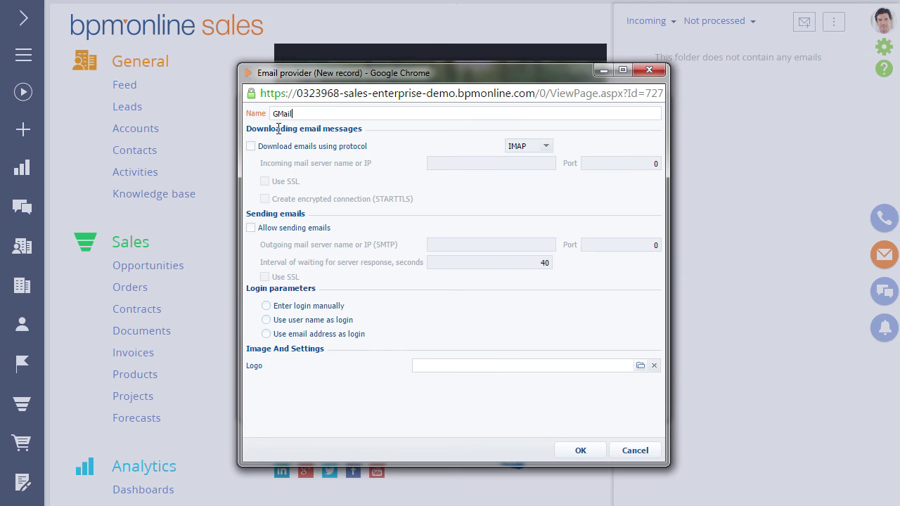
Enable email download over IMAP from the incoming server imap.gmail.com on port 993 with SSL.
{"action": "left_click", "coordinate": [251, 146]}
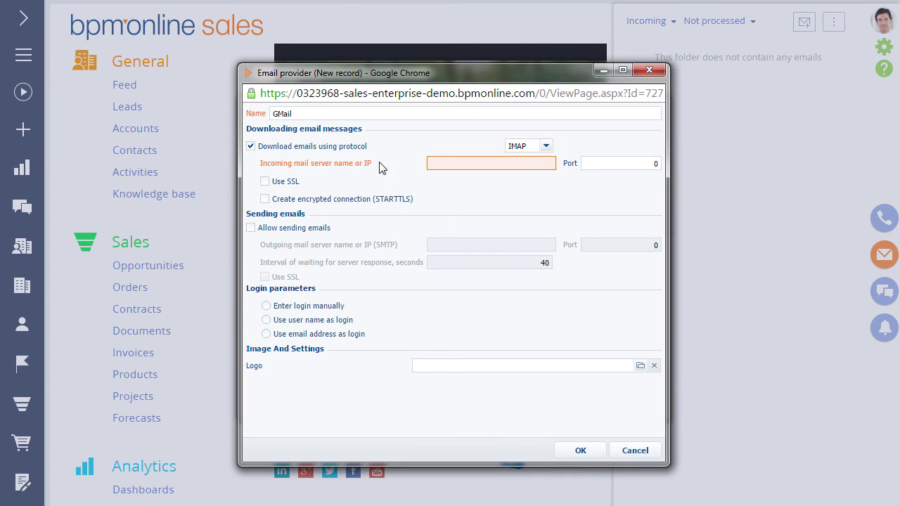
{"action": "left_click", "coordinate": [438, 162]}
{"action": "type", "text": "ima"}
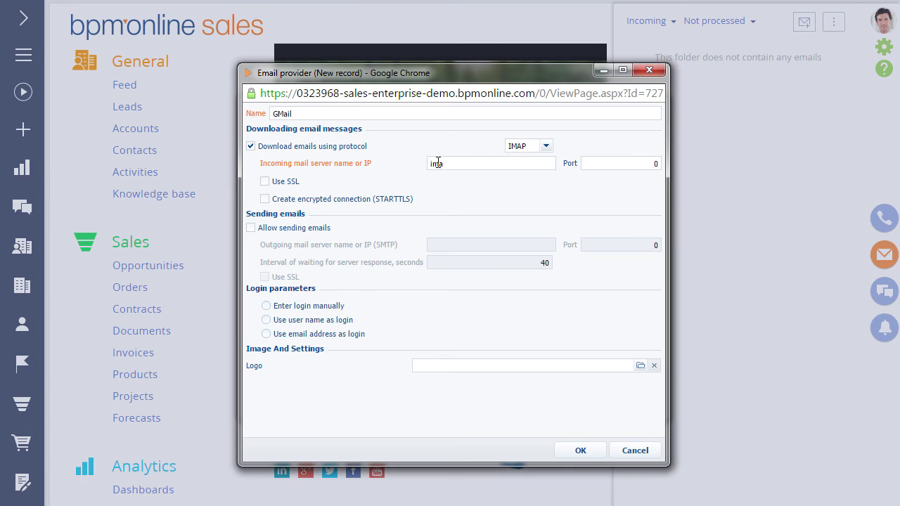
{"action": "type", "text": "p.gmail.com"}
{"action": "left_click", "coordinate": [618, 158]}
{"action": "type", "text": "993"}
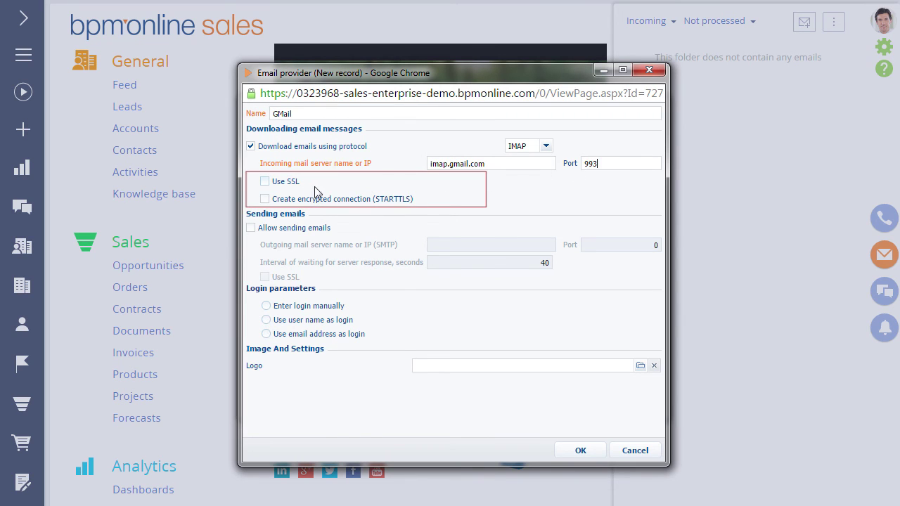
{"action": "left_click", "coordinate": [265, 182]}
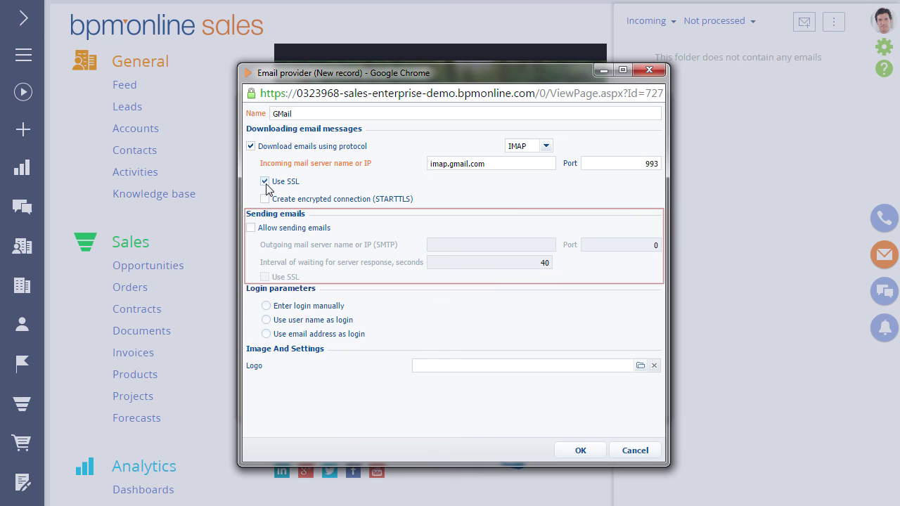
Allow sending emails through smtp.gmail.com on port 465 with SSL and a server response interval of 30 seconds.
{"action": "left_click", "coordinate": [252, 229]}
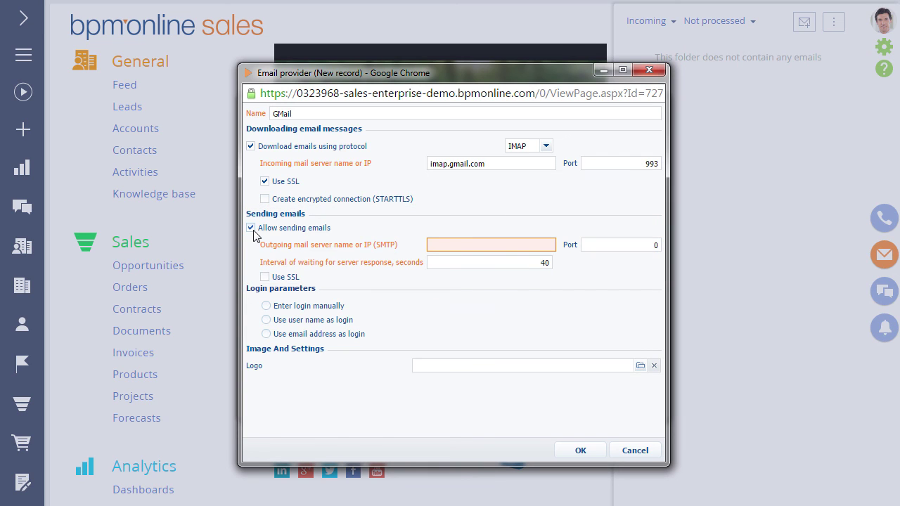
{"action": "left_click", "coordinate": [442, 248]}
{"action": "type", "text": "smtp.gmail"}
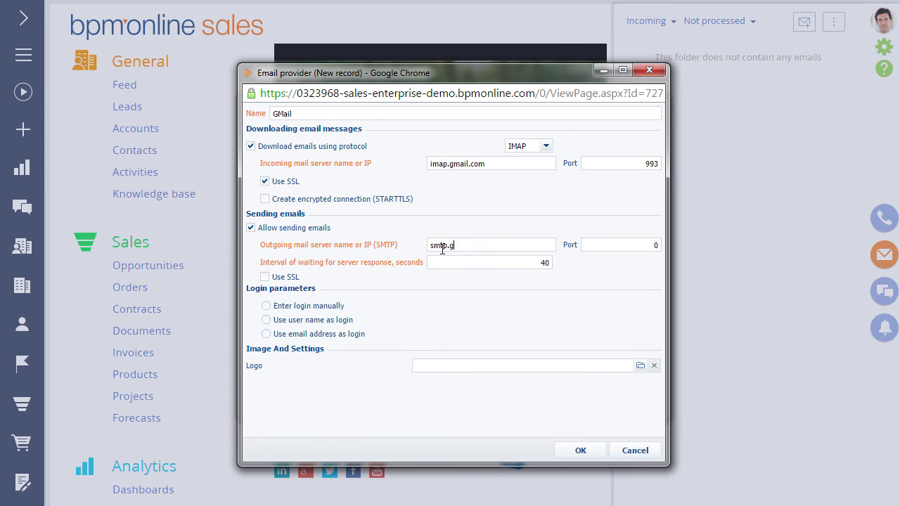
{"action": "type", "text": ".com"}
{"action": "left_click", "coordinate": [596, 246]}
{"action": "type", "text": "465"}
{"action": "left_click", "coordinate": [535, 262]}
{"action": "key", "text": "BackSpace"}
{"action": "key", "text": "BackSpace"}
{"action": "type", "text": "30"}
Attach gmail.jpg as the provider's logo, save the new provider and close the email provider list.
{"action": "left_click", "coordinate": [640, 368]}
{"action": "left_click", "coordinate": [377, 222]}
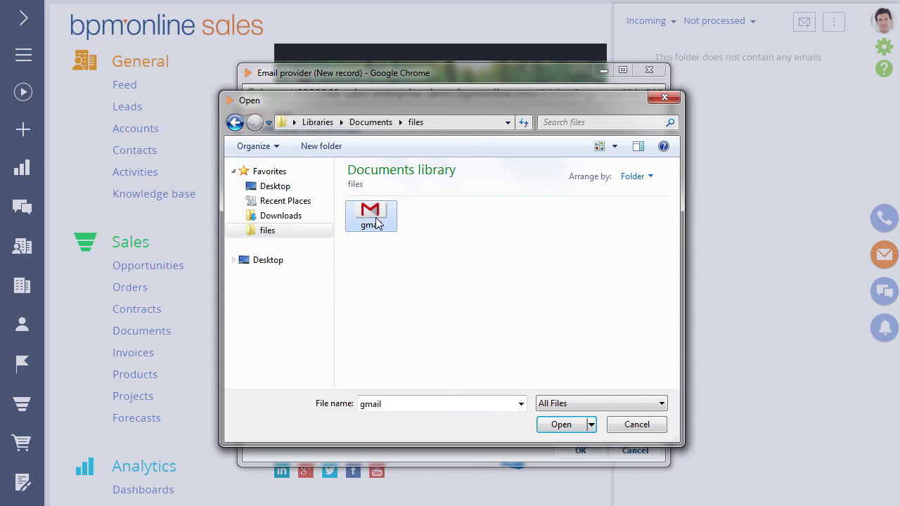
{"action": "left_click", "coordinate": [566, 423]}
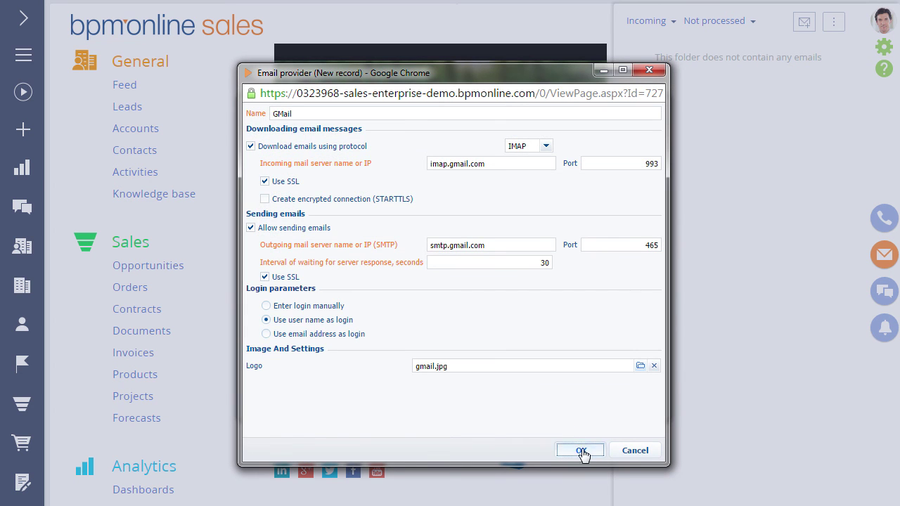
{"action": "left_click", "coordinate": [581, 450]}
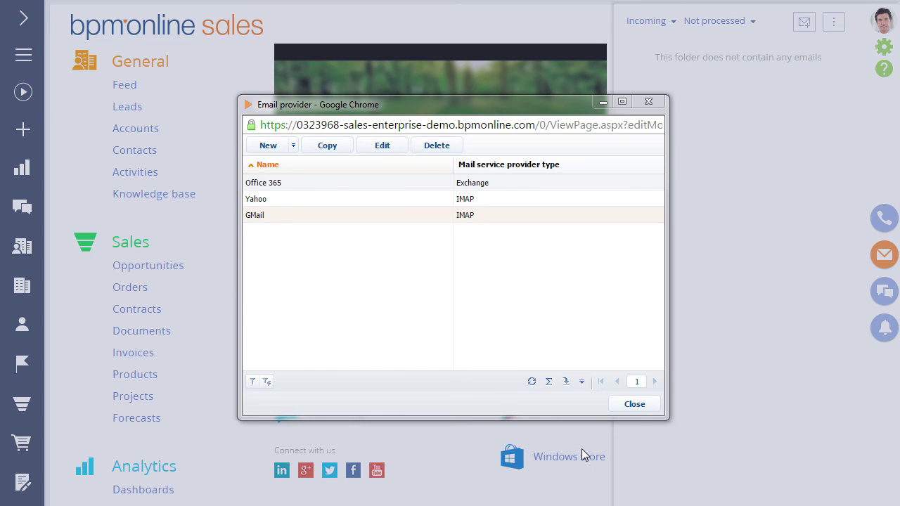
{"action": "left_click", "coordinate": [635, 407]}
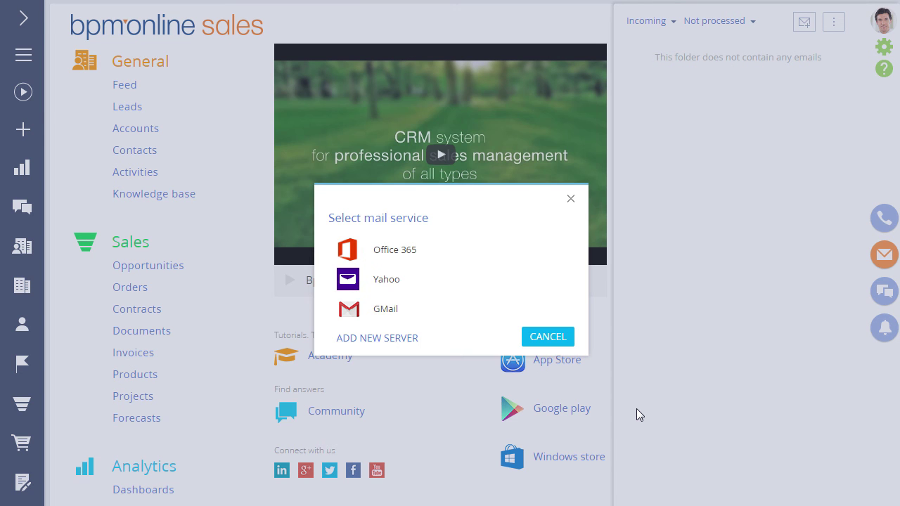